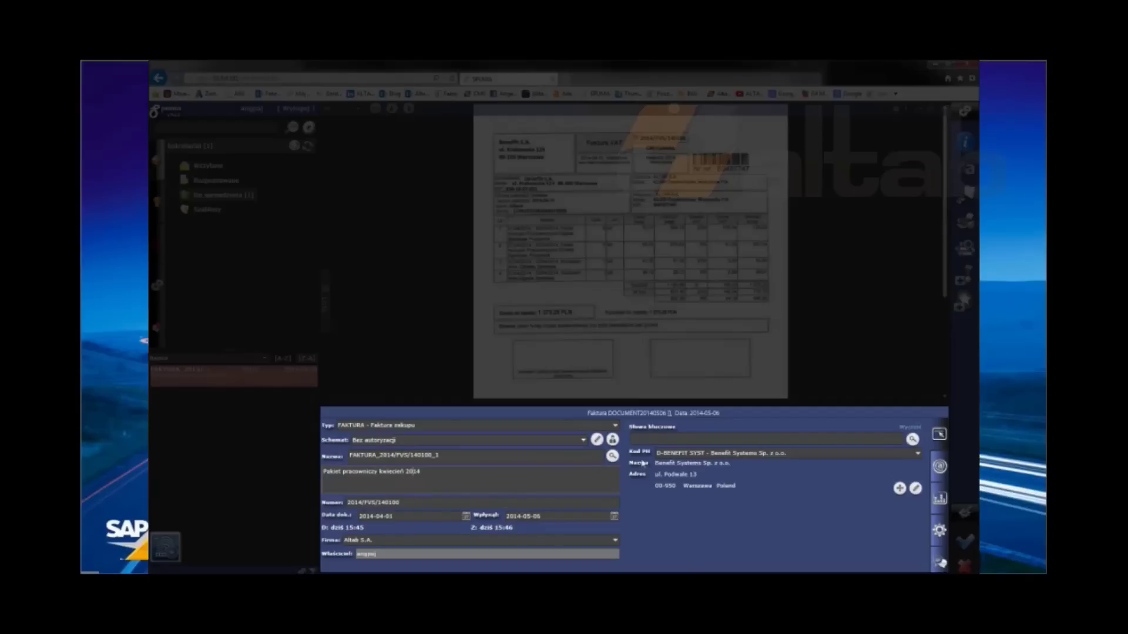
- Assign the purchase invoice the authorization scheme KRAKOW - Autoryzacja faktur oddziału Kraków and send it into circulation, confirming the transfer
click(582, 441)
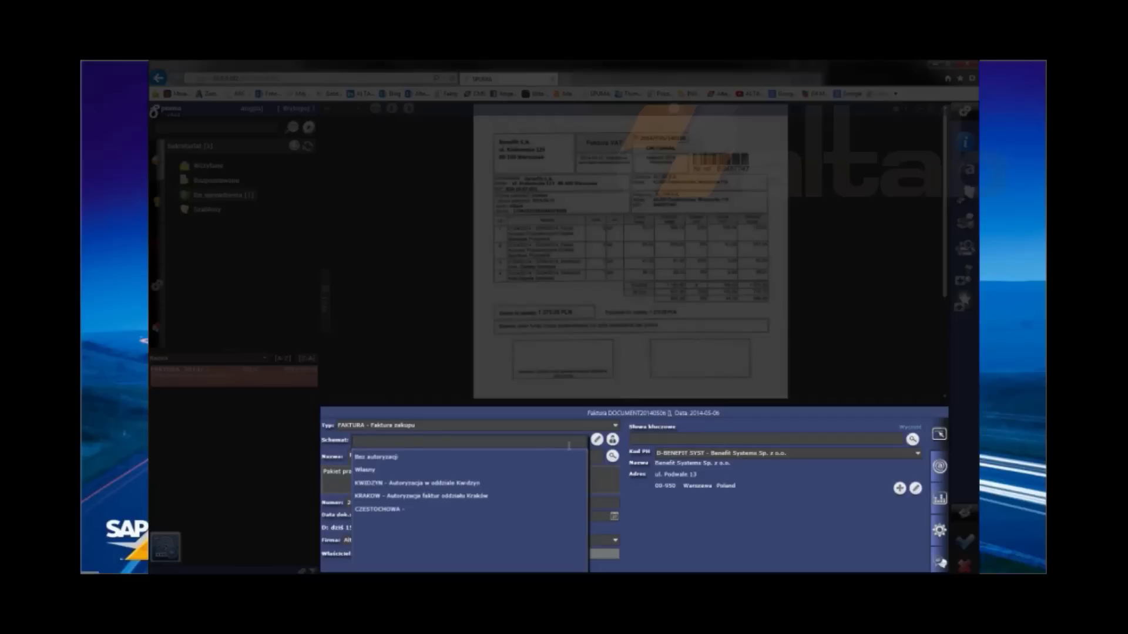
click(462, 497)
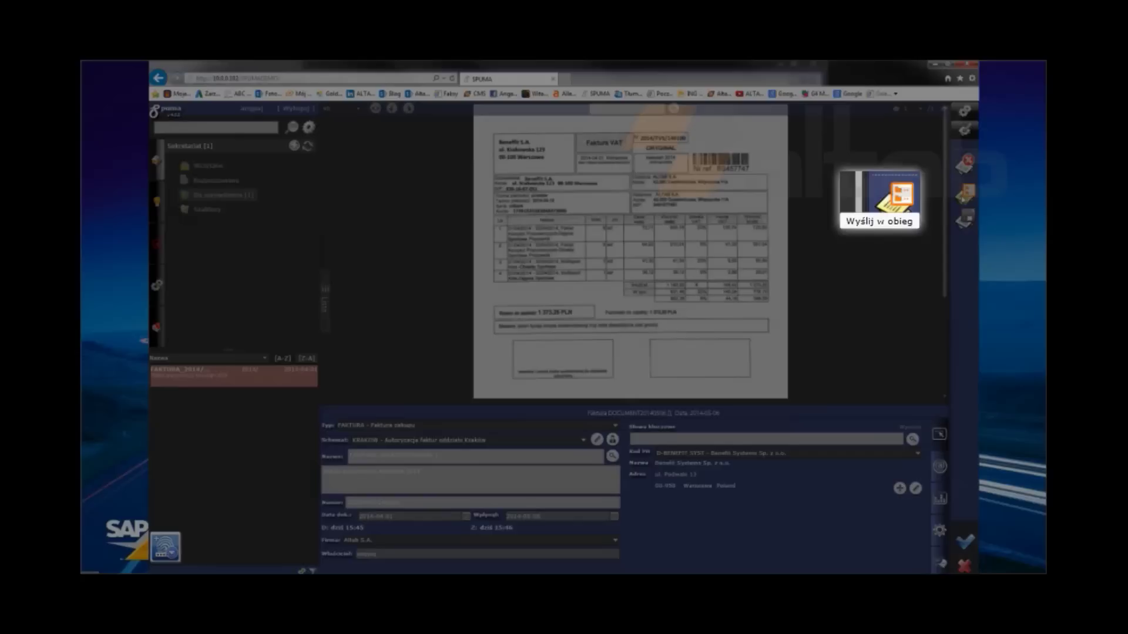
click(964, 194)
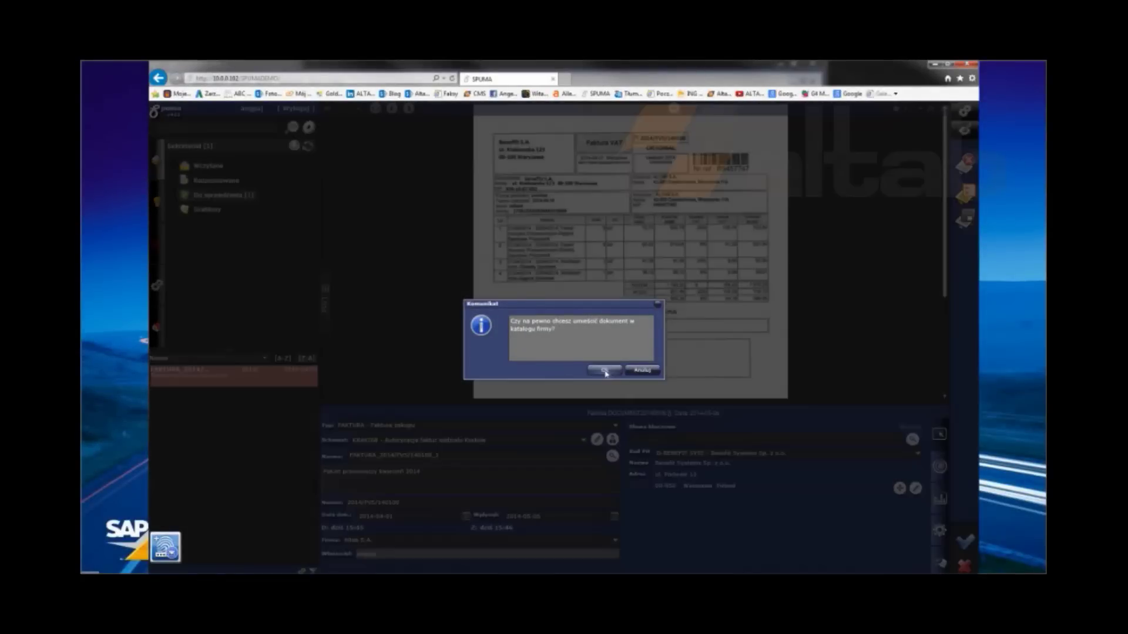
click(604, 370)
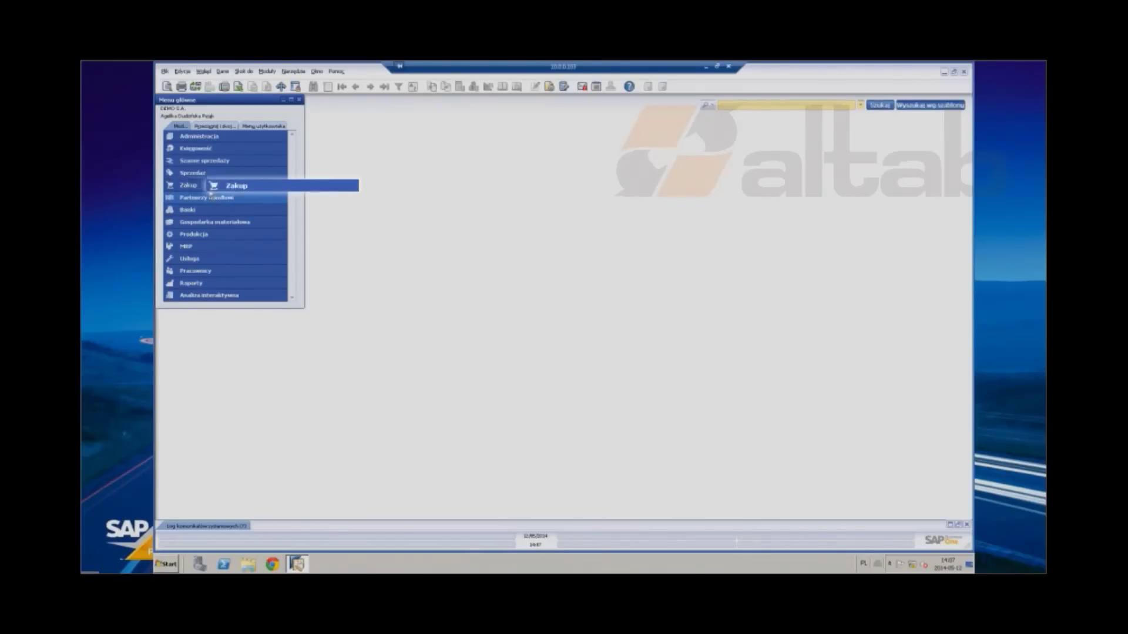
- In SAP Business One, open the purchase order form in find mode and restrict the number series to 2014
click(210, 191)
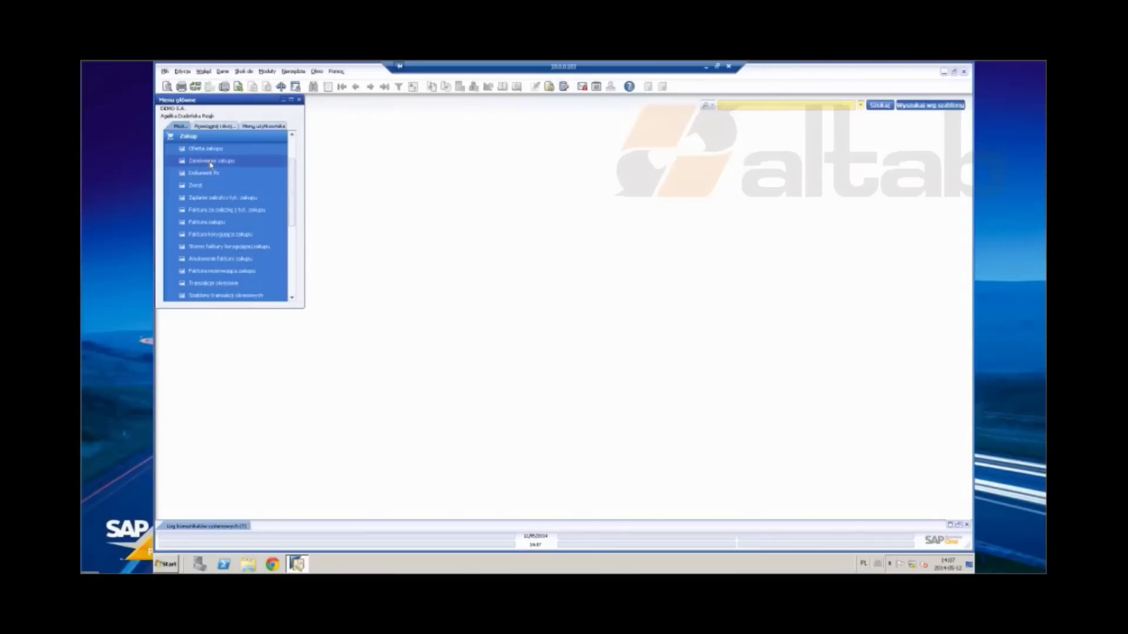
click(209, 161)
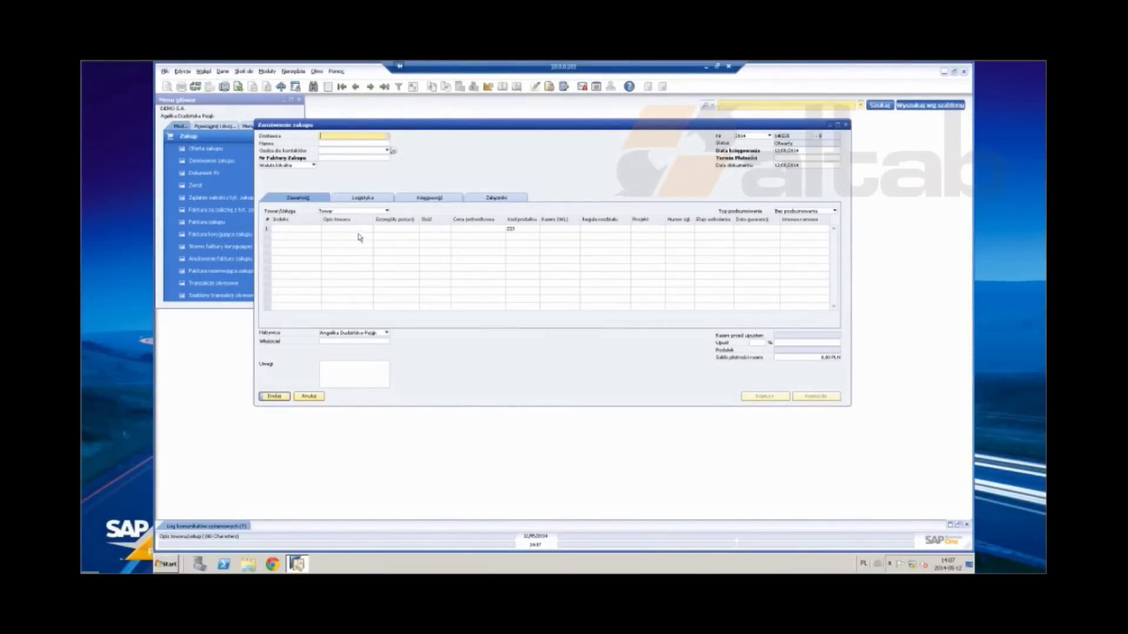
click(313, 86)
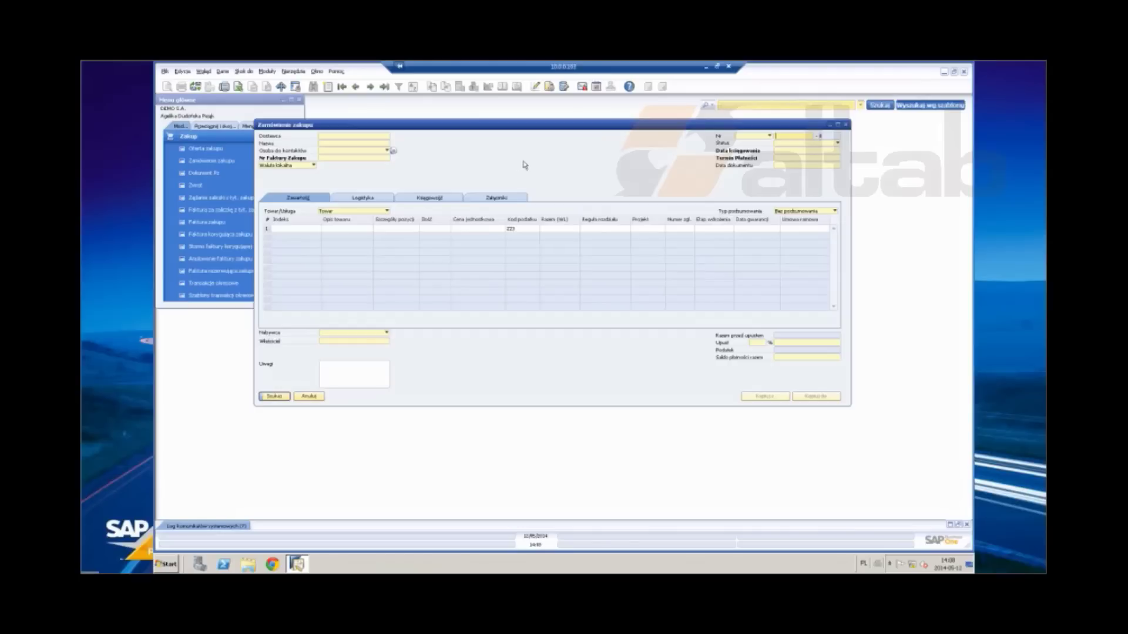
click(767, 137)
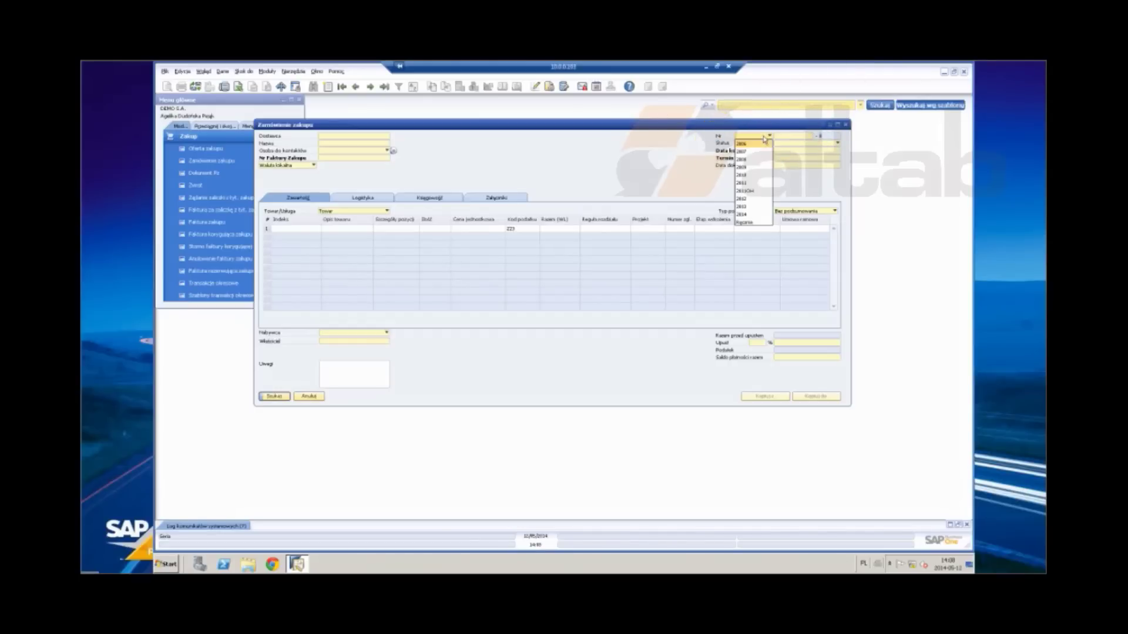
click(742, 214)
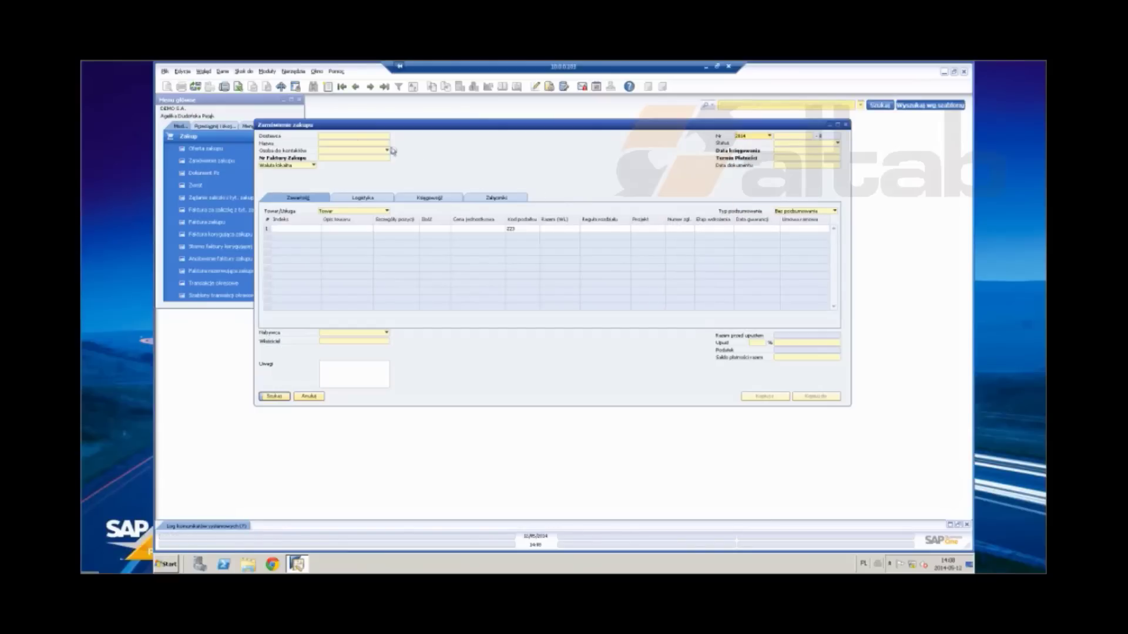
- Search for purchase orders by vendor with "*ben*" and open the Benefit Systems order dated 01/03/2014
click(349, 139)
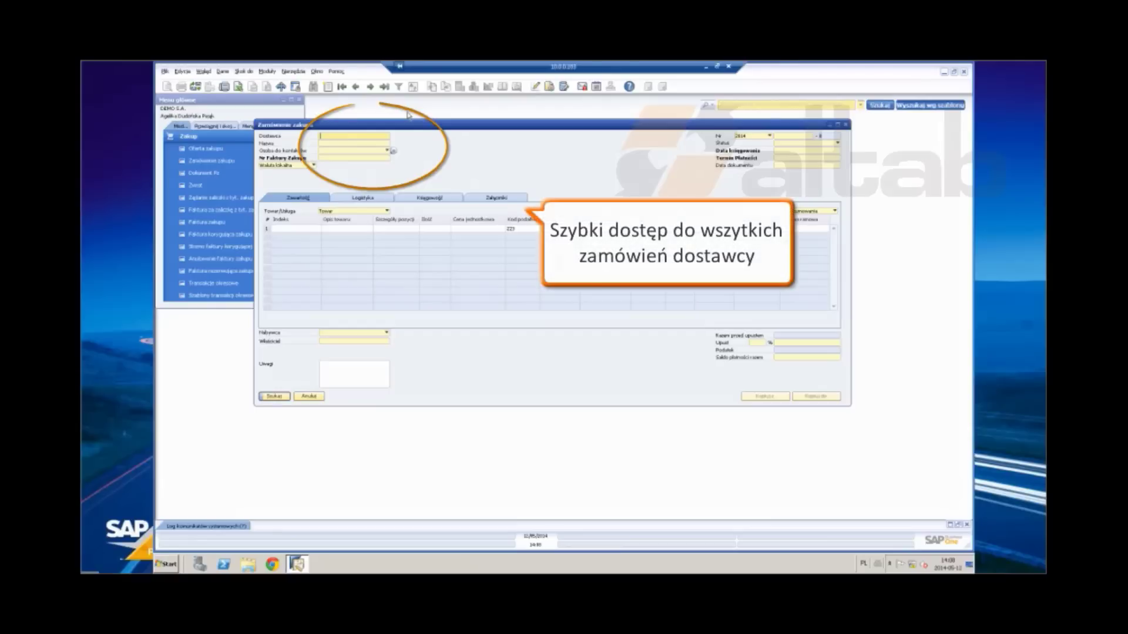
text(*ba)
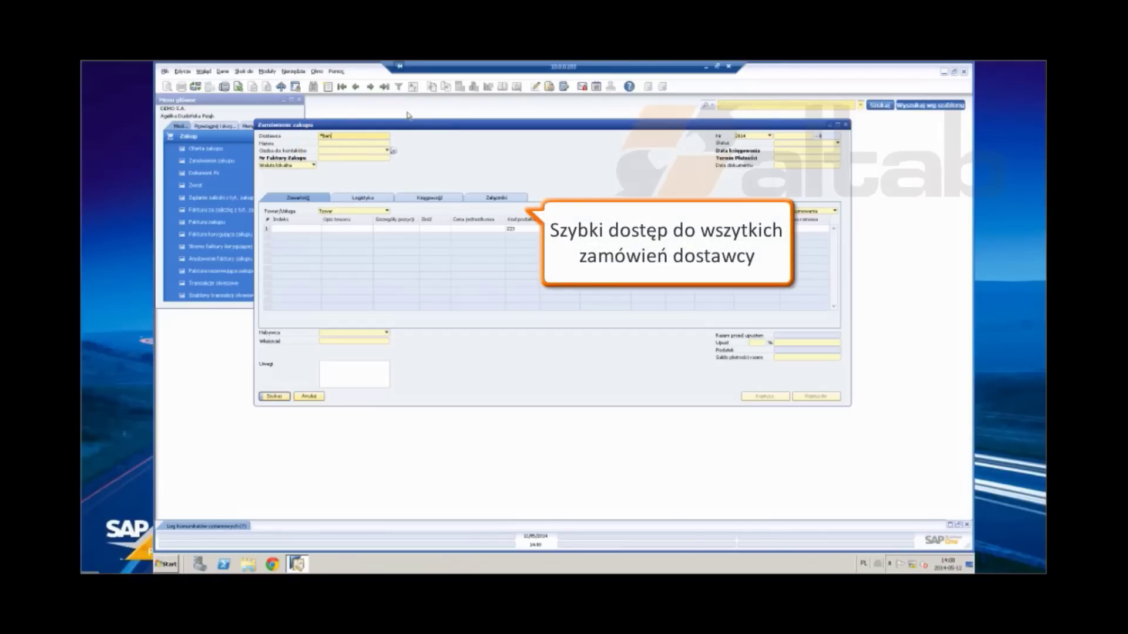
text(n*)
key(Return)
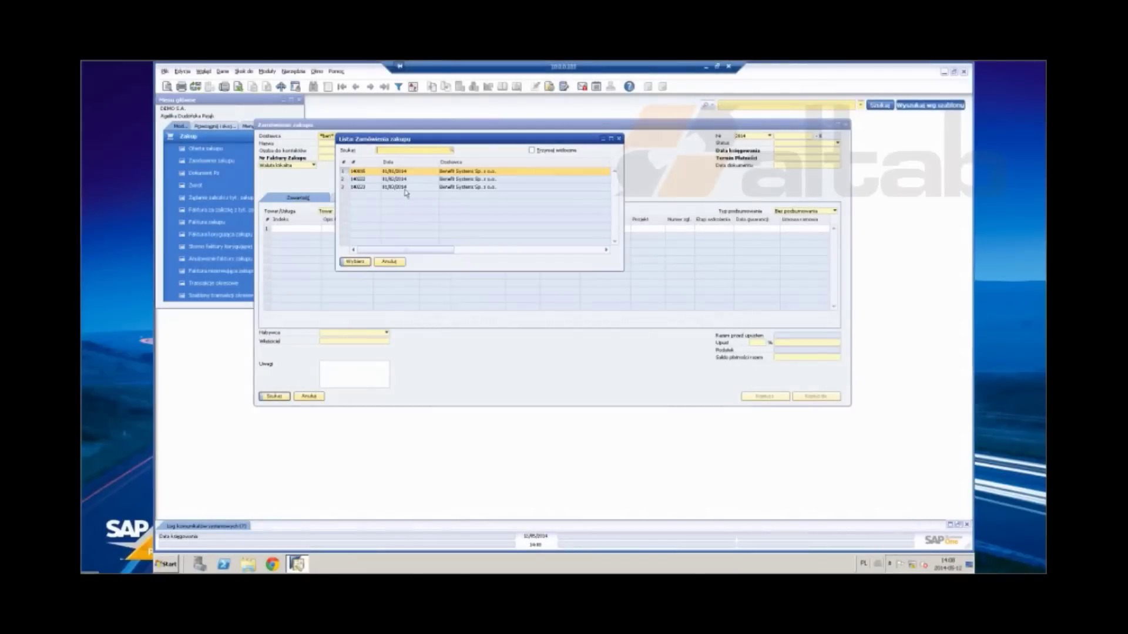
click(388, 188)
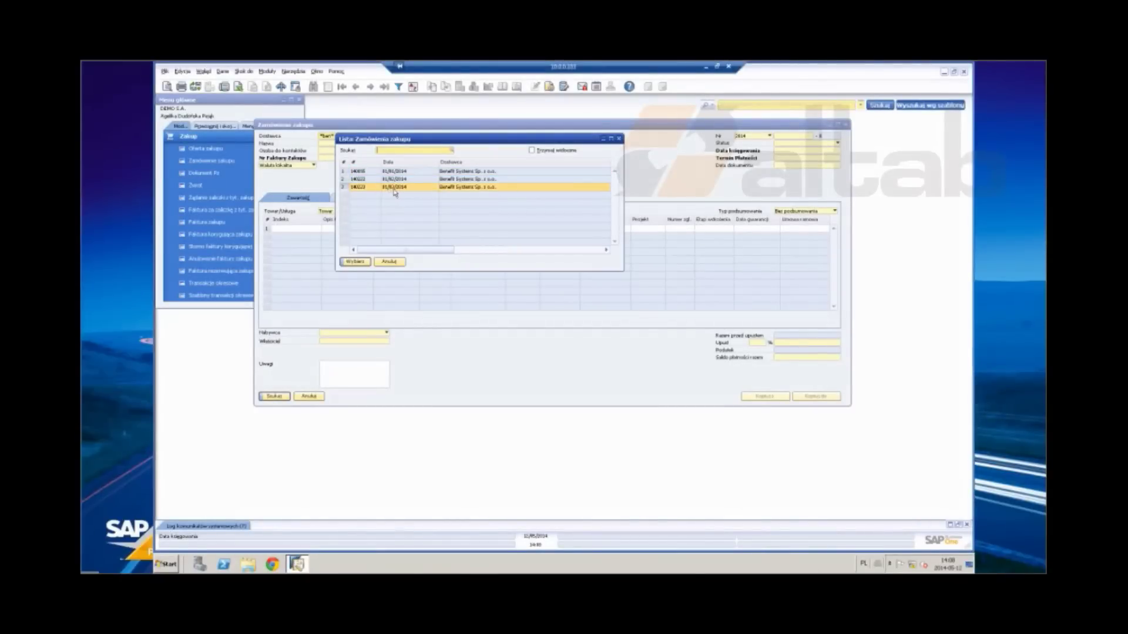
click(355, 262)
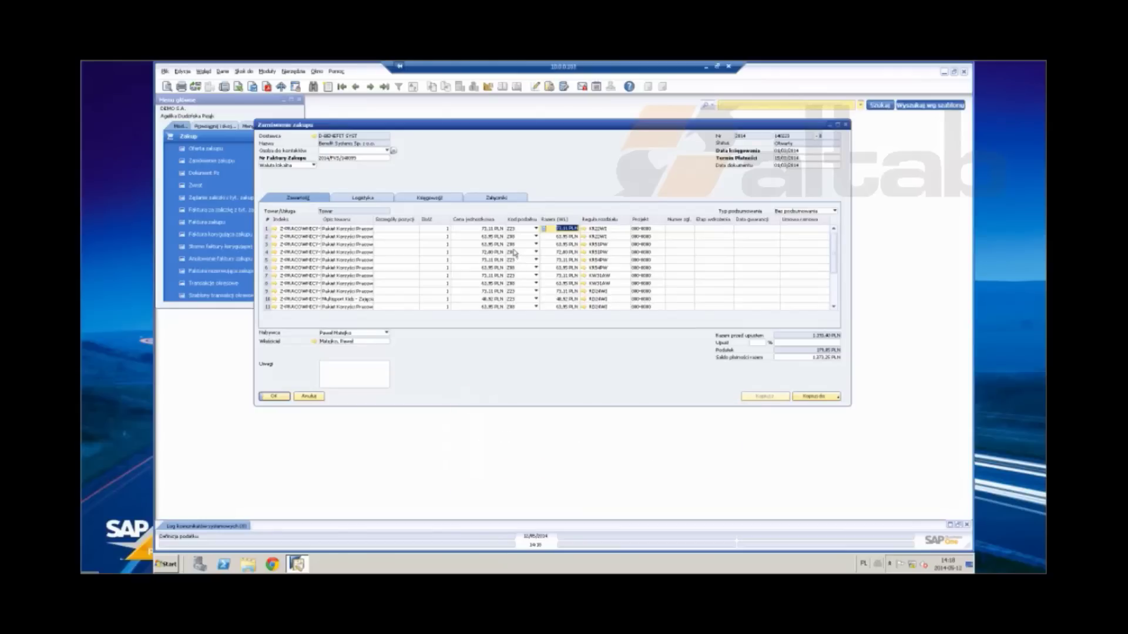
- Duplicate the purchase order and assign vendor D-BENEFIT SYST, declining recalculation of the item lines from the new partner data
key(ctrl+d)
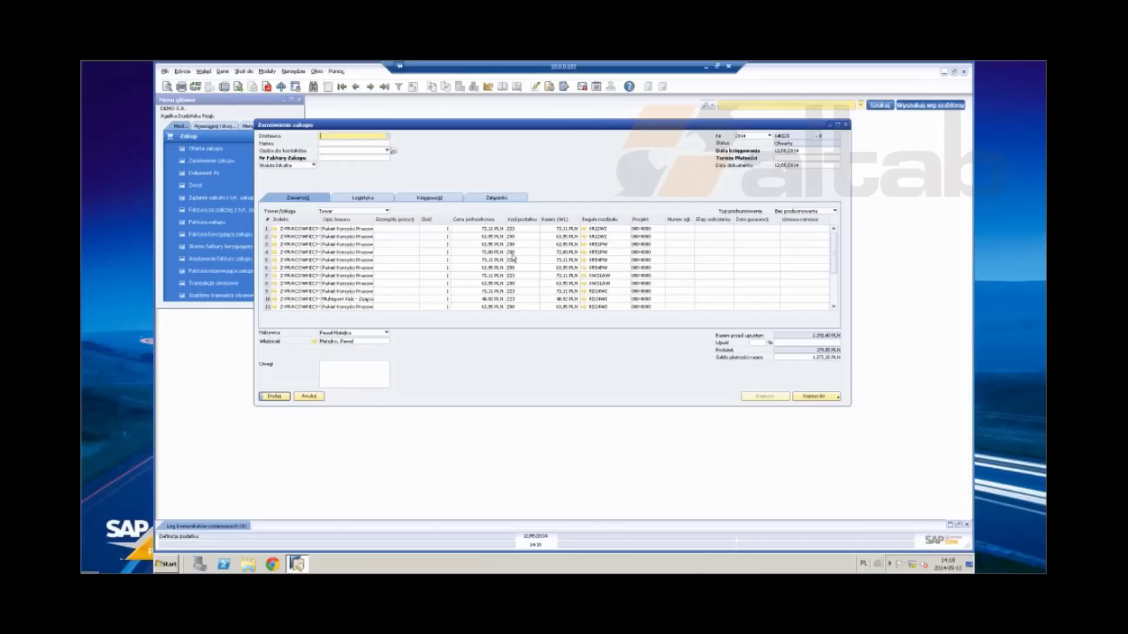
click(573, 249)
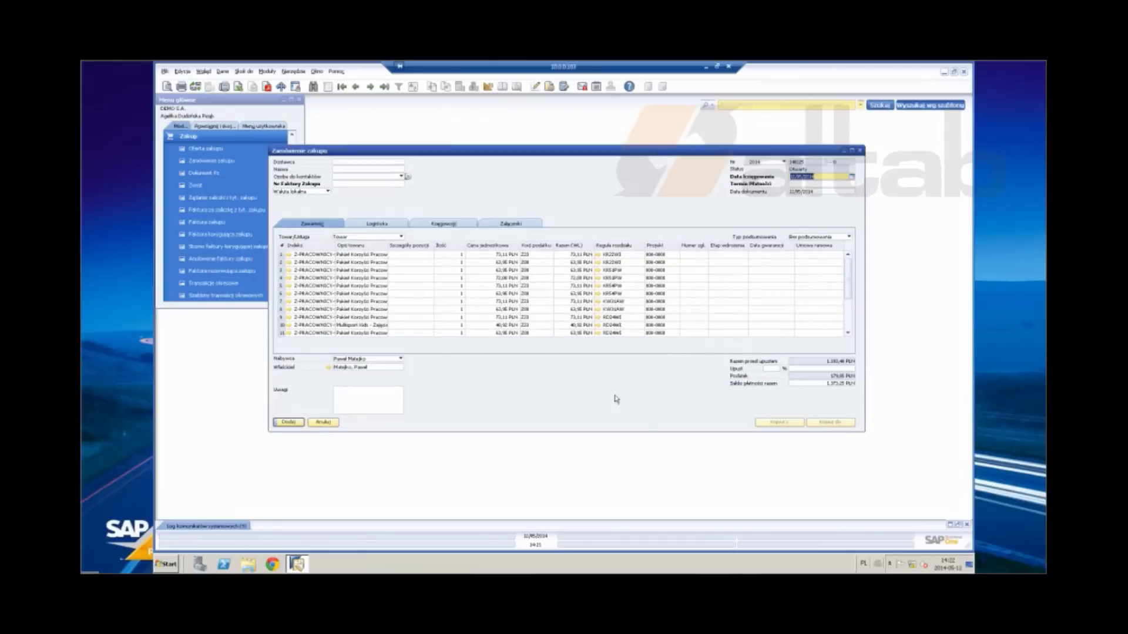
click(349, 164)
text(D-BBN)
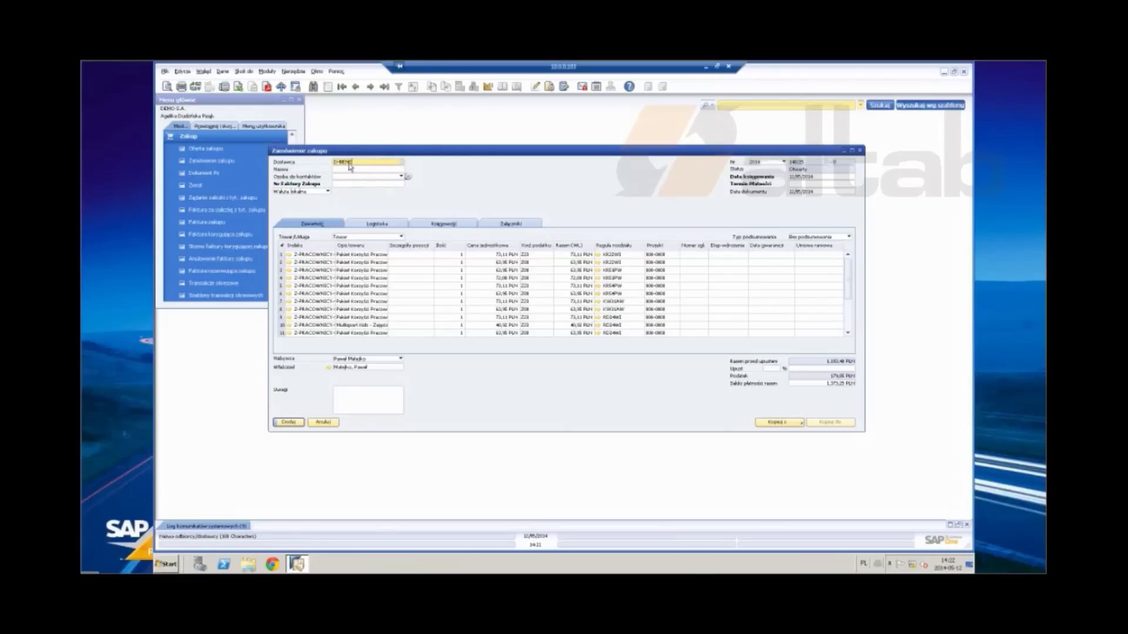
key(Tab)
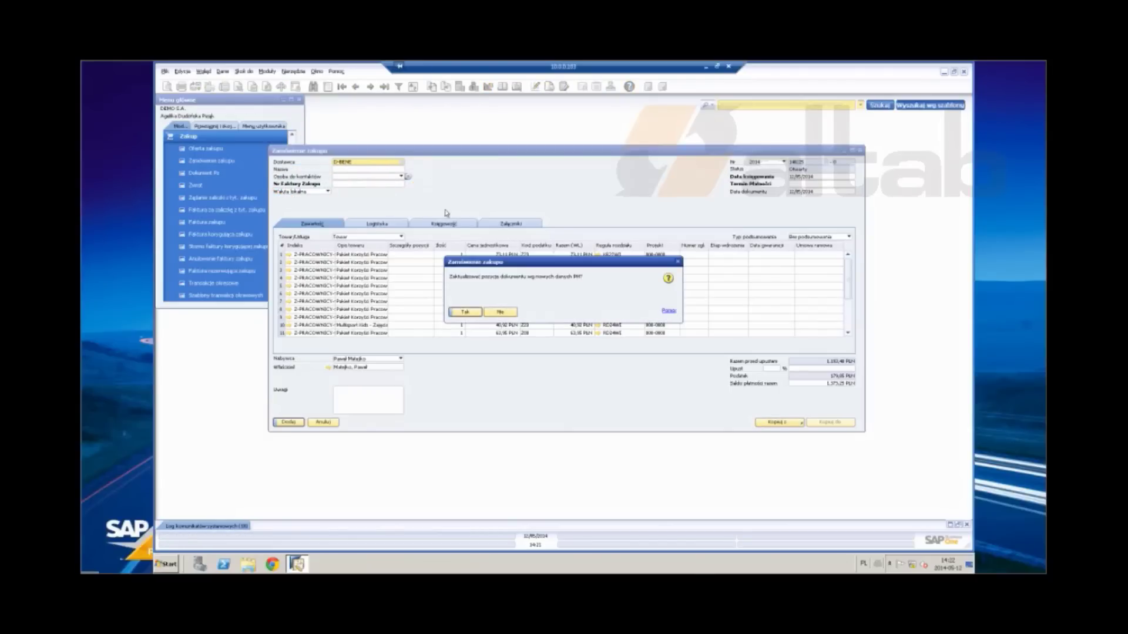
click(501, 312)
- Set the new order's posting date to 01/04/2014 and its payment due date to 15/04/2014
click(797, 177)
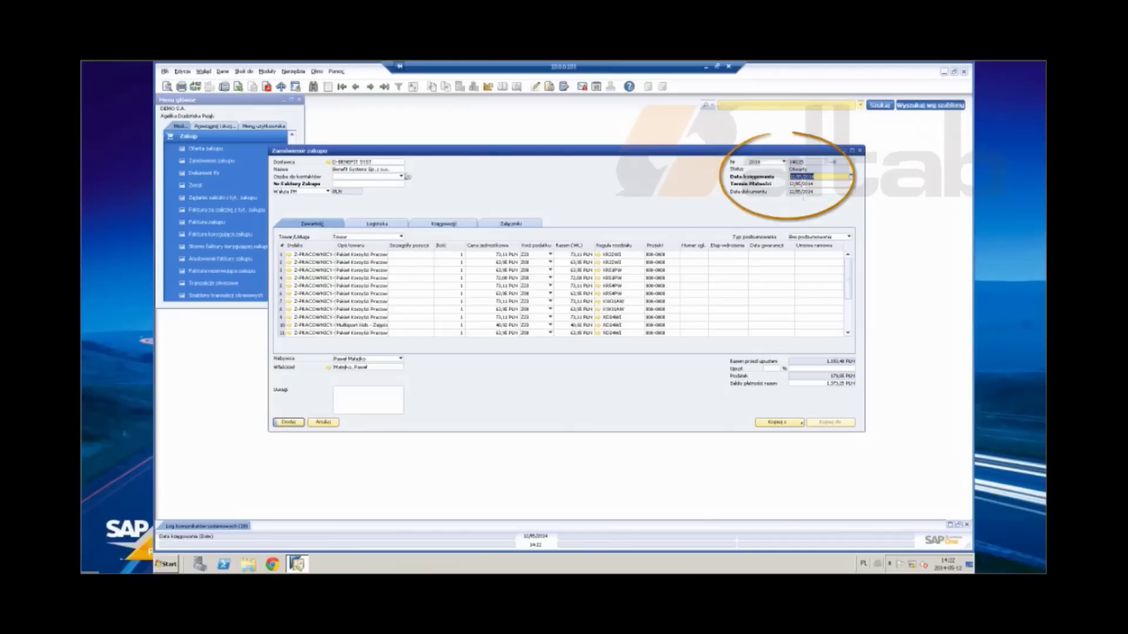
text(12/)
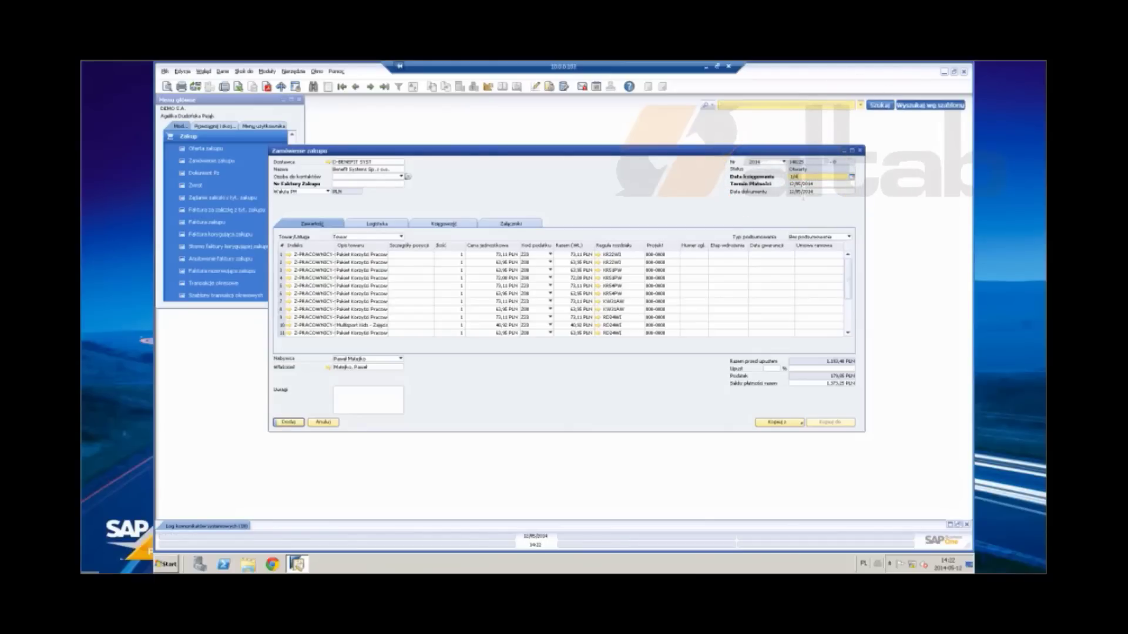
key(Tab)
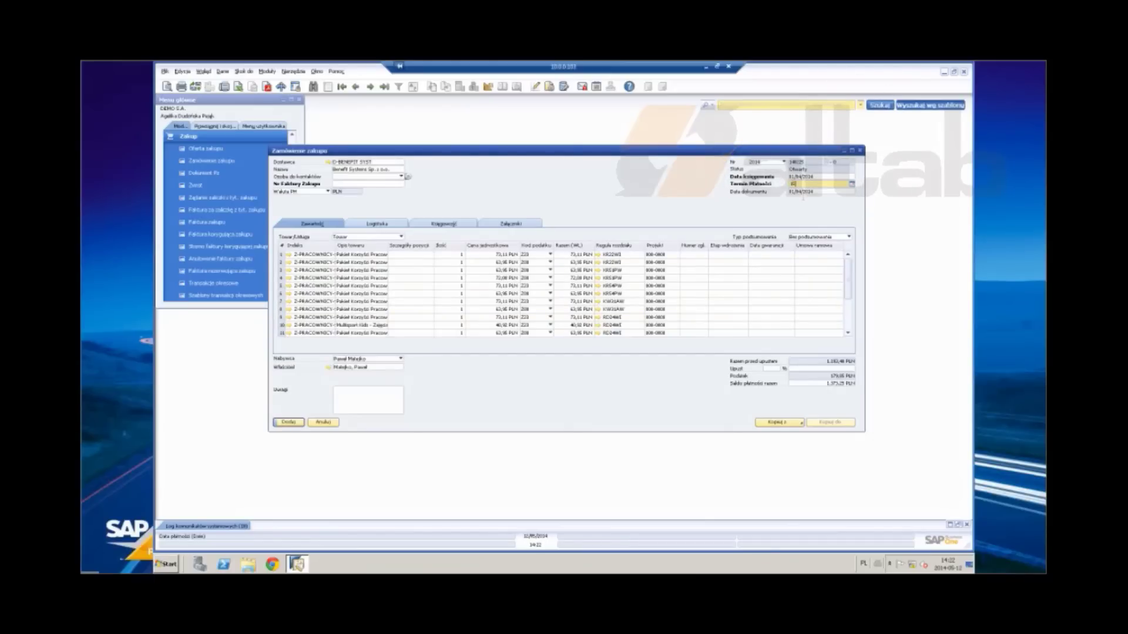
key(Tab)
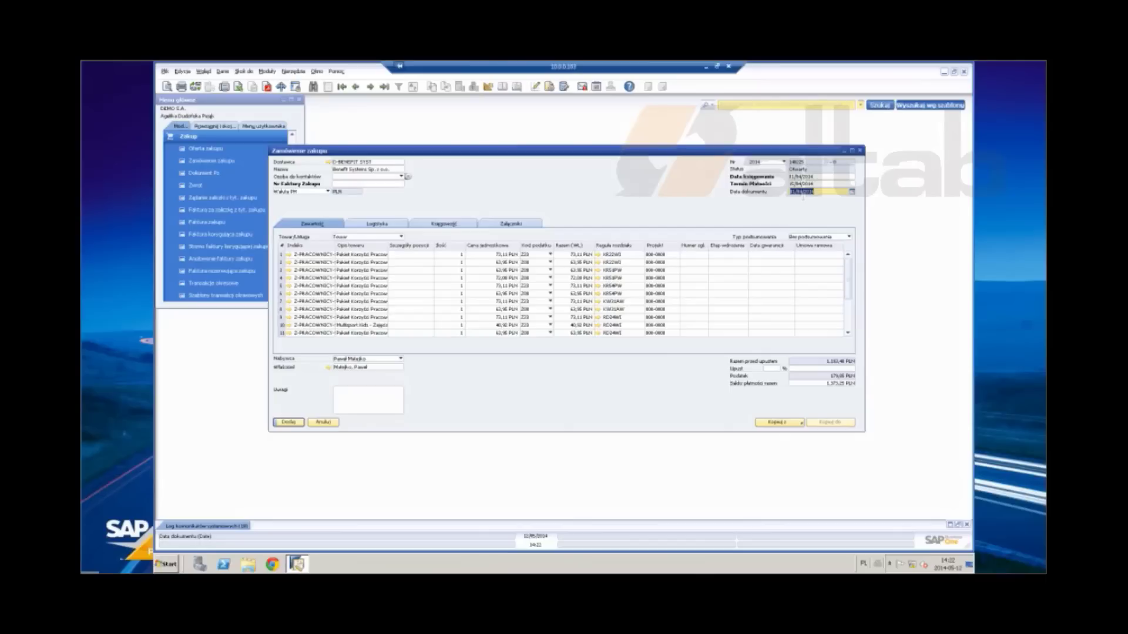
- Enter 2014/FVS/140100 as the purchase invoice number on the new order
click(358, 185)
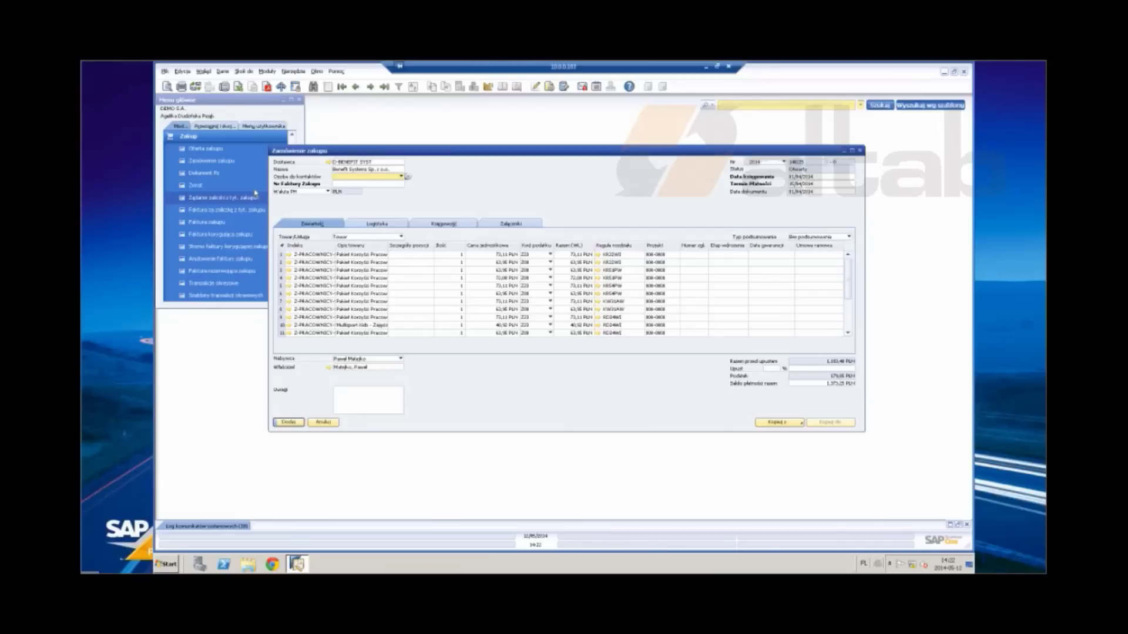
click(346, 184)
text(2014/PVG/140008)
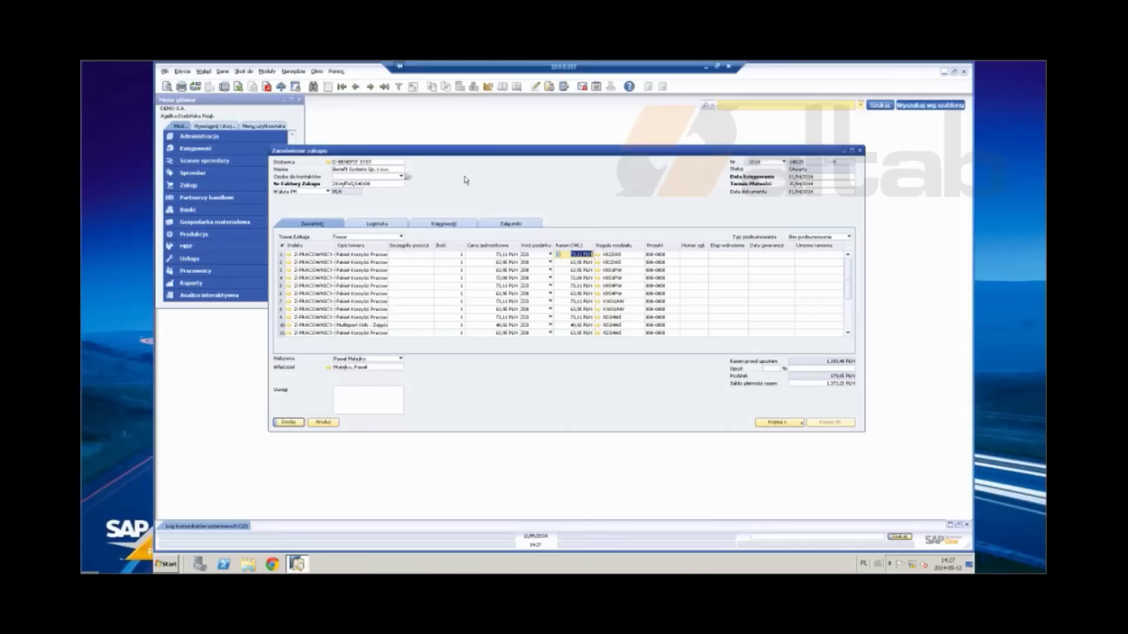
- Search the available attachments and attach the April 2014 employee package scan, FAKTURA_2014/FVS140100_1, to the purchase order
right_click(465, 180)
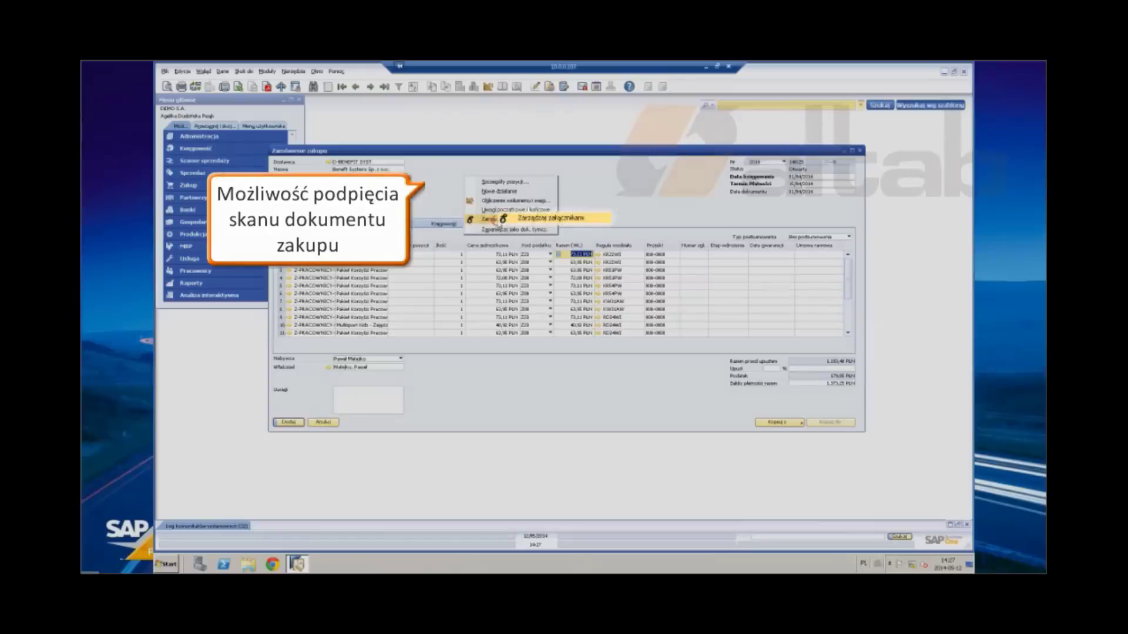
click(501, 219)
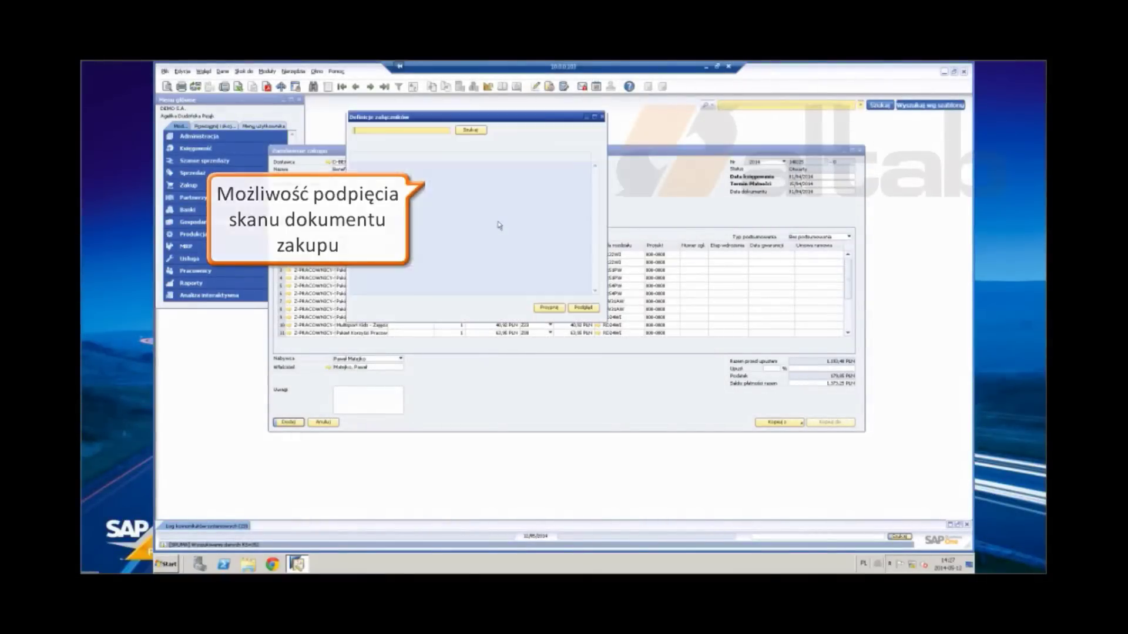
key(Return)
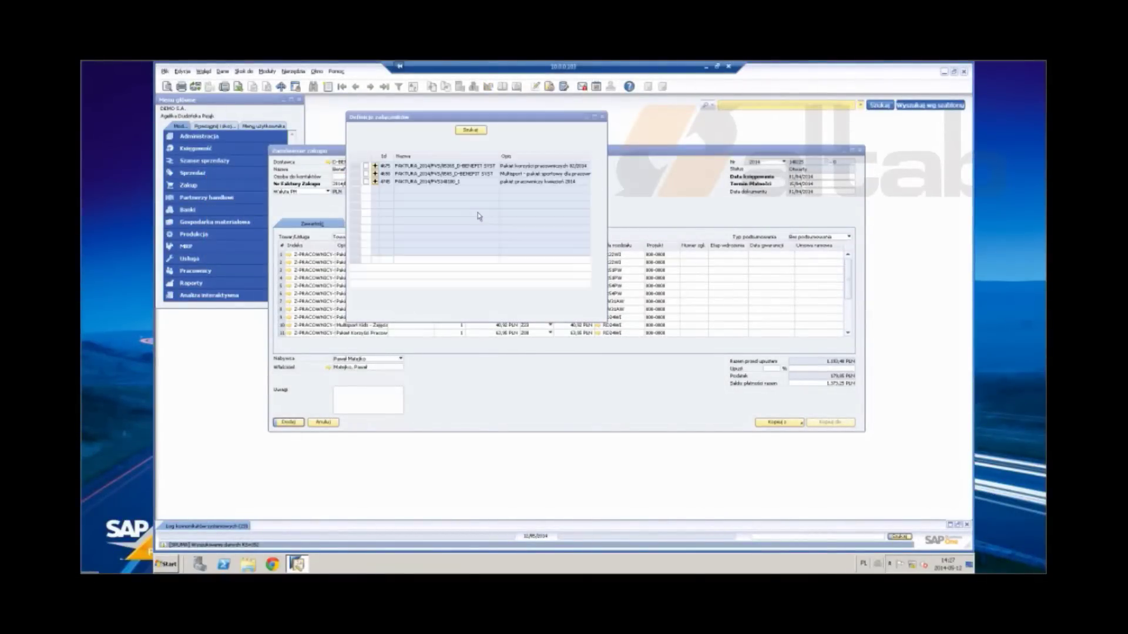
click(366, 181)
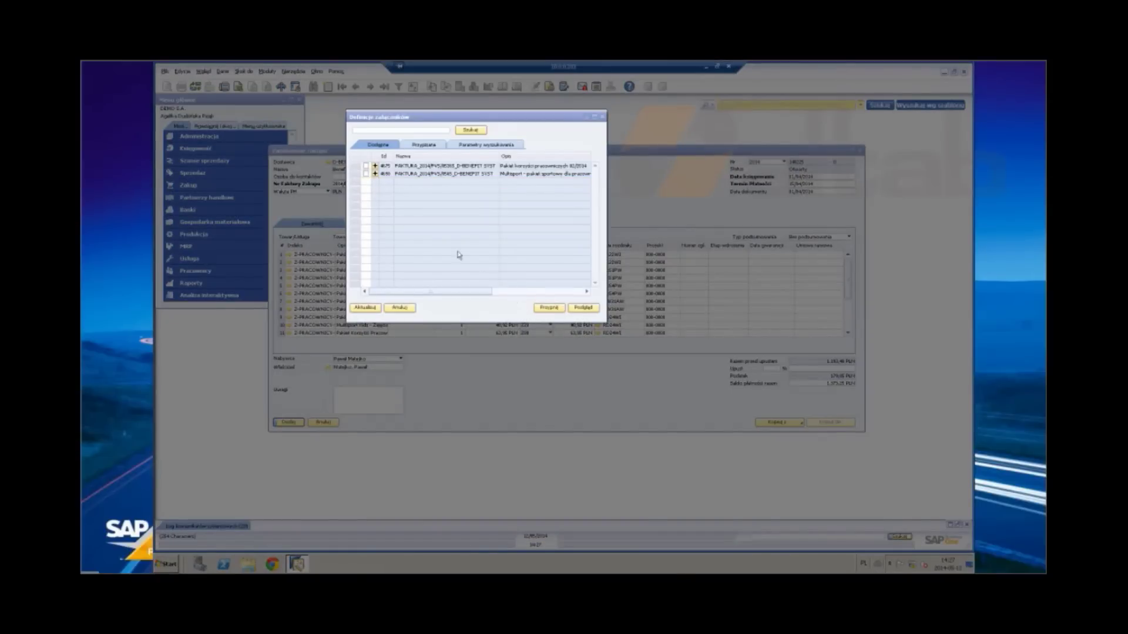
click(365, 307)
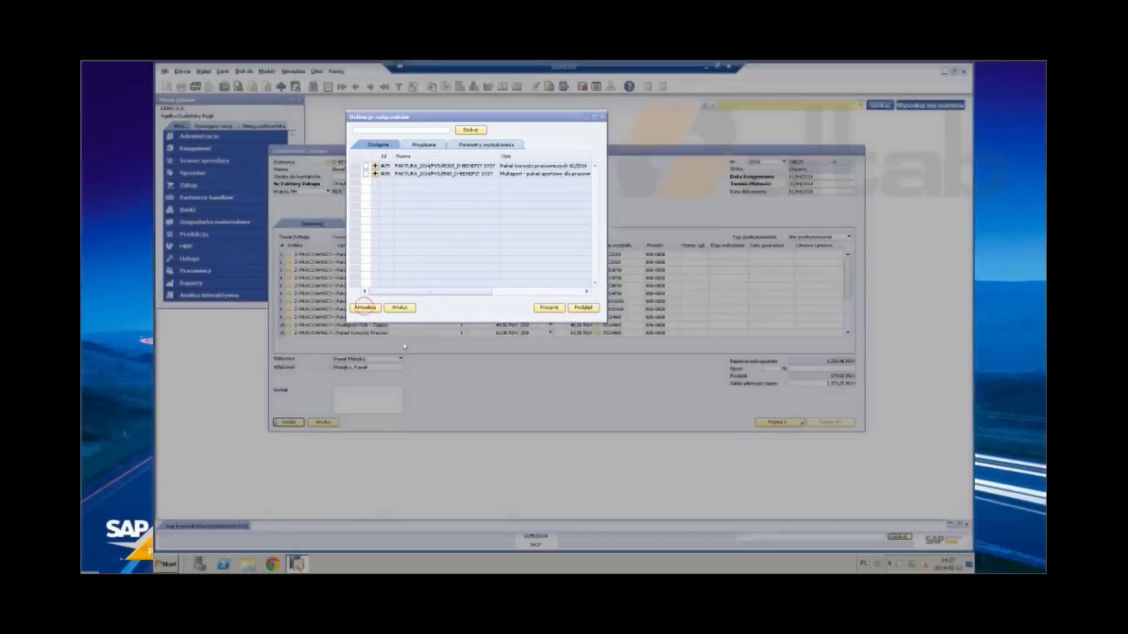
- Open the attached invoice scan FAKTURA_2014/FVS140100_1 from the purchase order
right_click(578, 218)
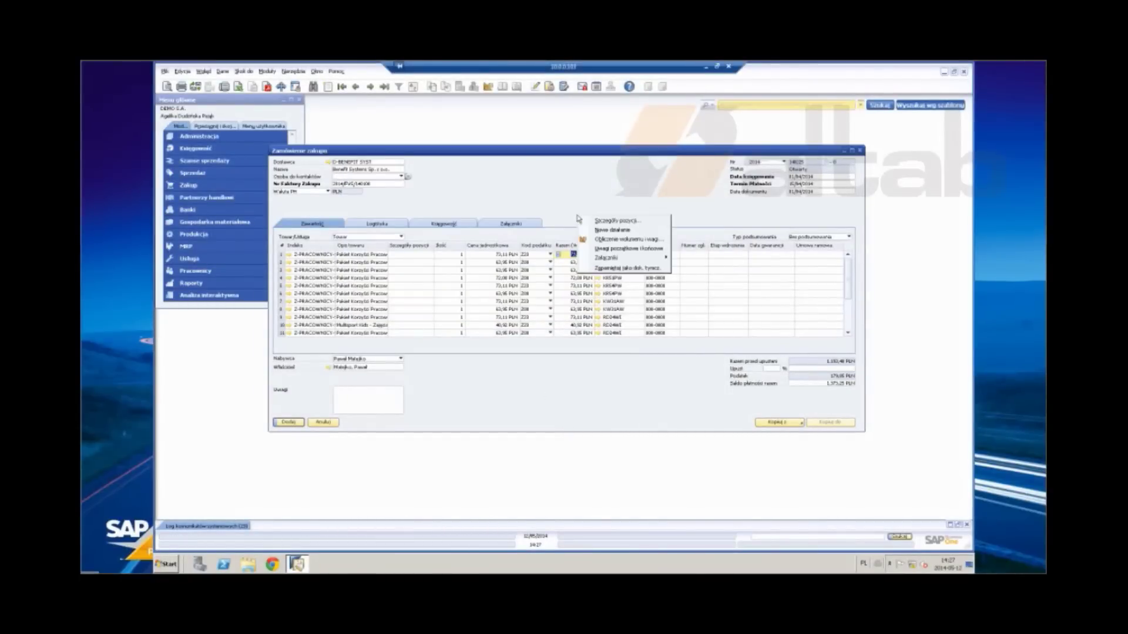
mouse_move(594, 258)
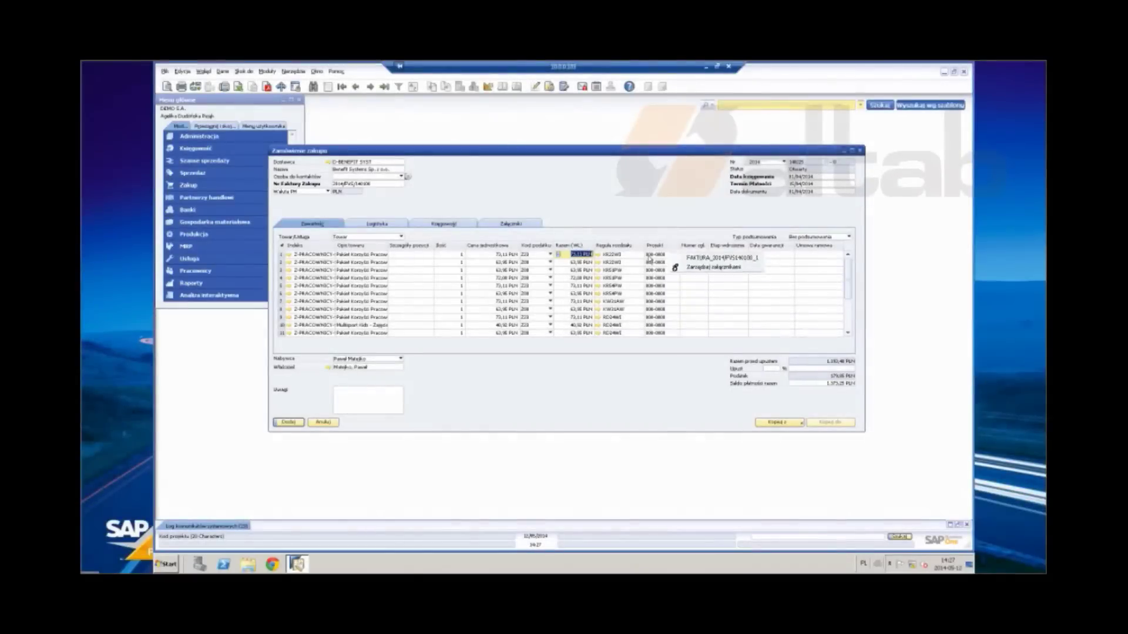
click(649, 259)
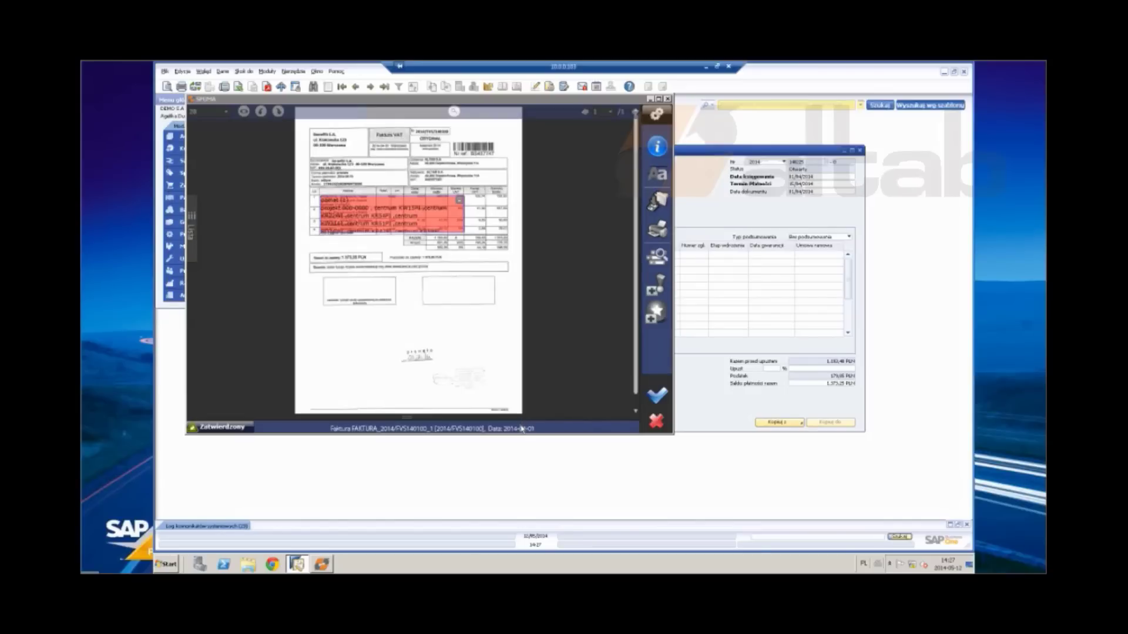
- Expand the scanned invoice's details and examine its approval history, including the approver's date and comment under KRA
click(521, 428)
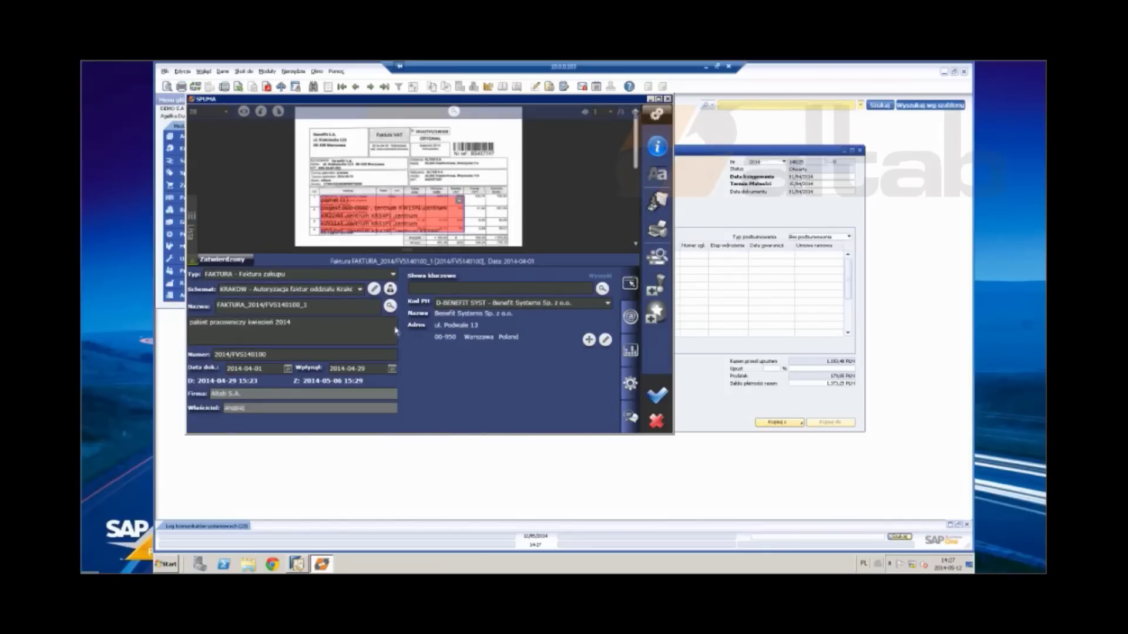
click(235, 262)
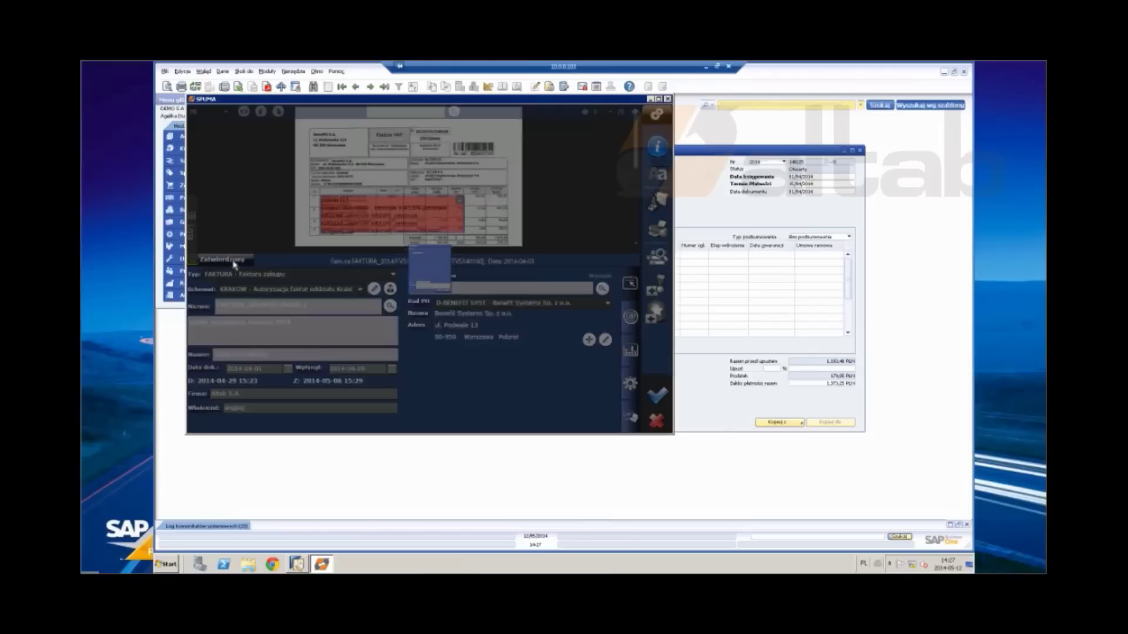
click(337, 189)
click(361, 203)
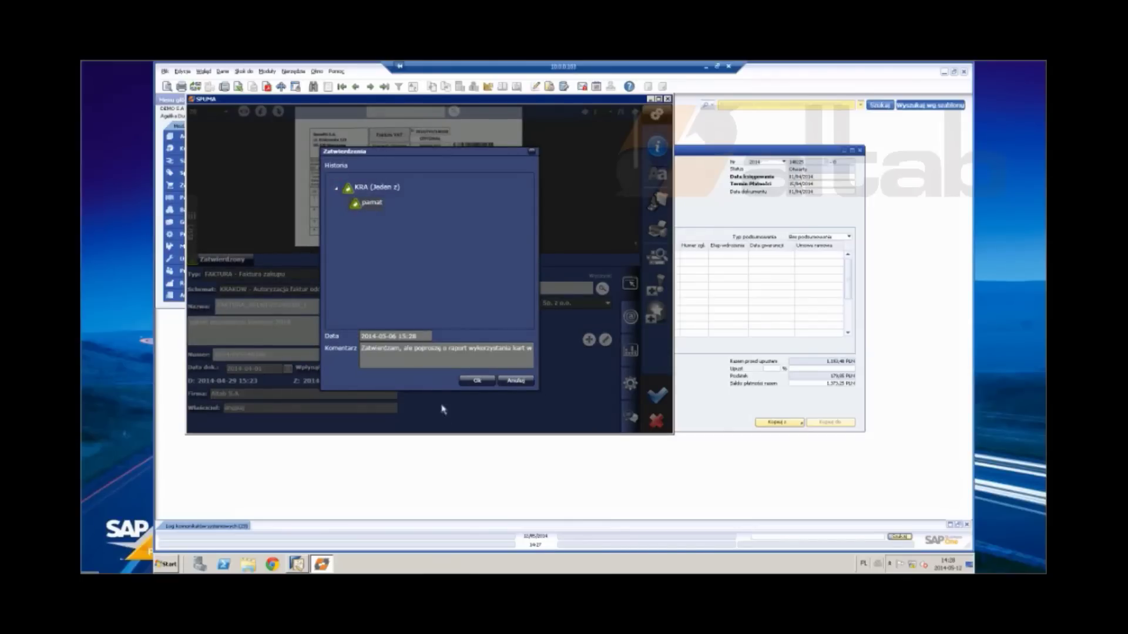
- Close the approval history and the invoice scan, and add the purchase order
click(477, 381)
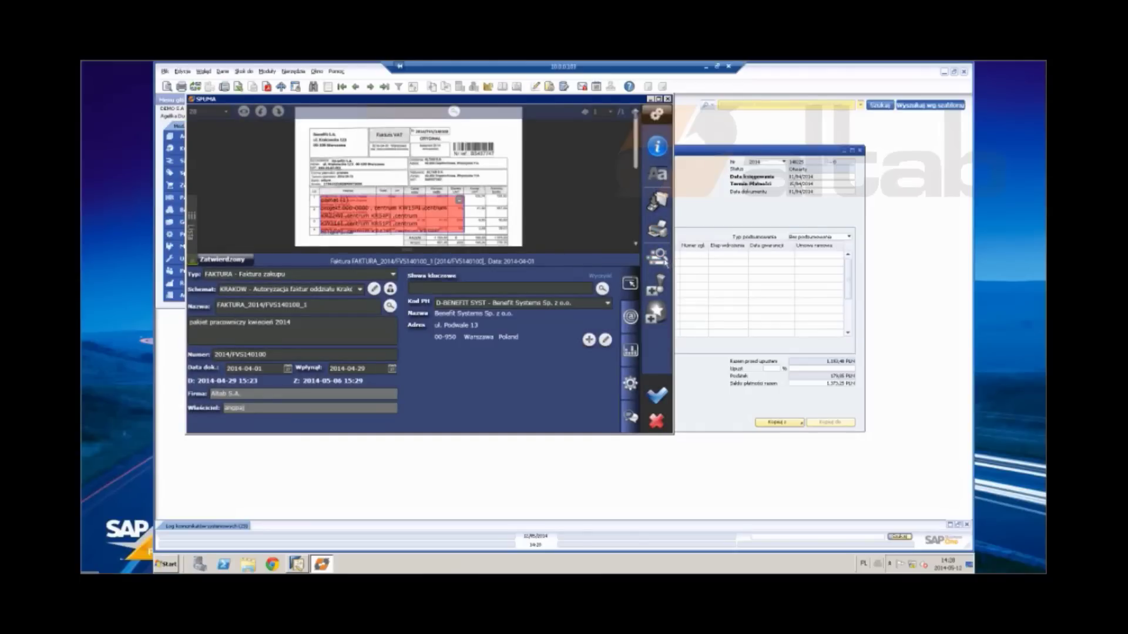
click(526, 261)
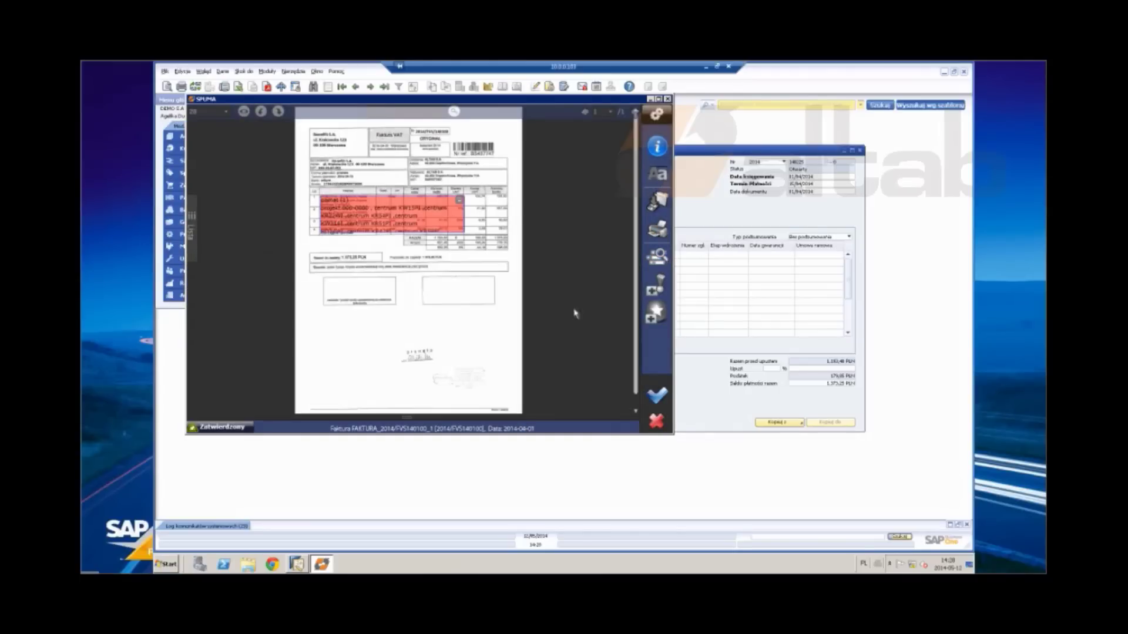
click(667, 99)
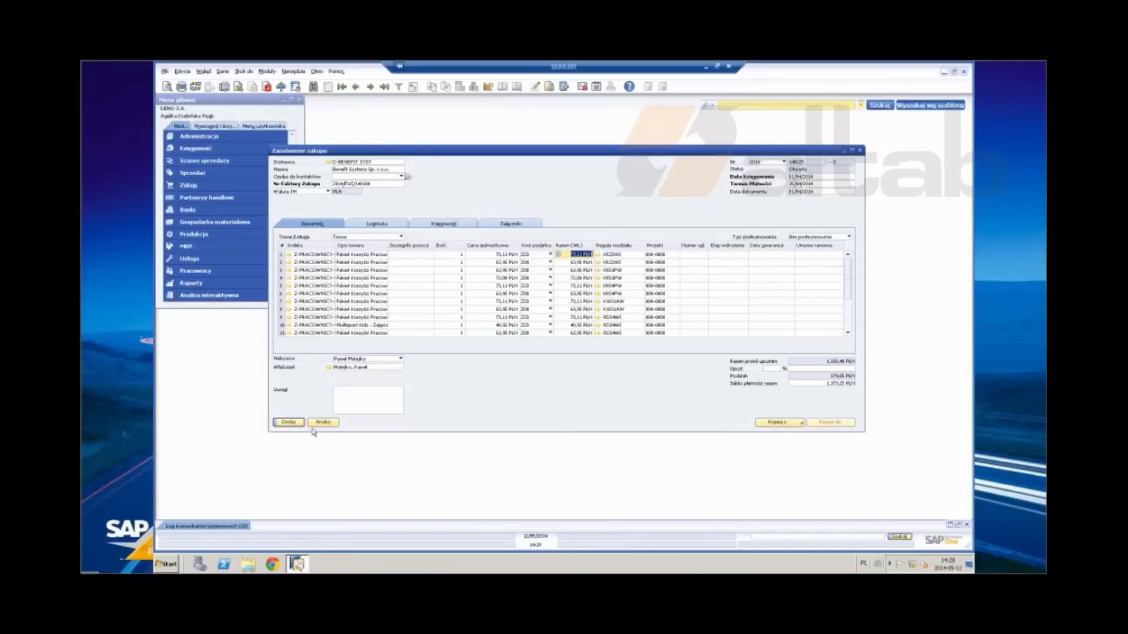
click(290, 422)
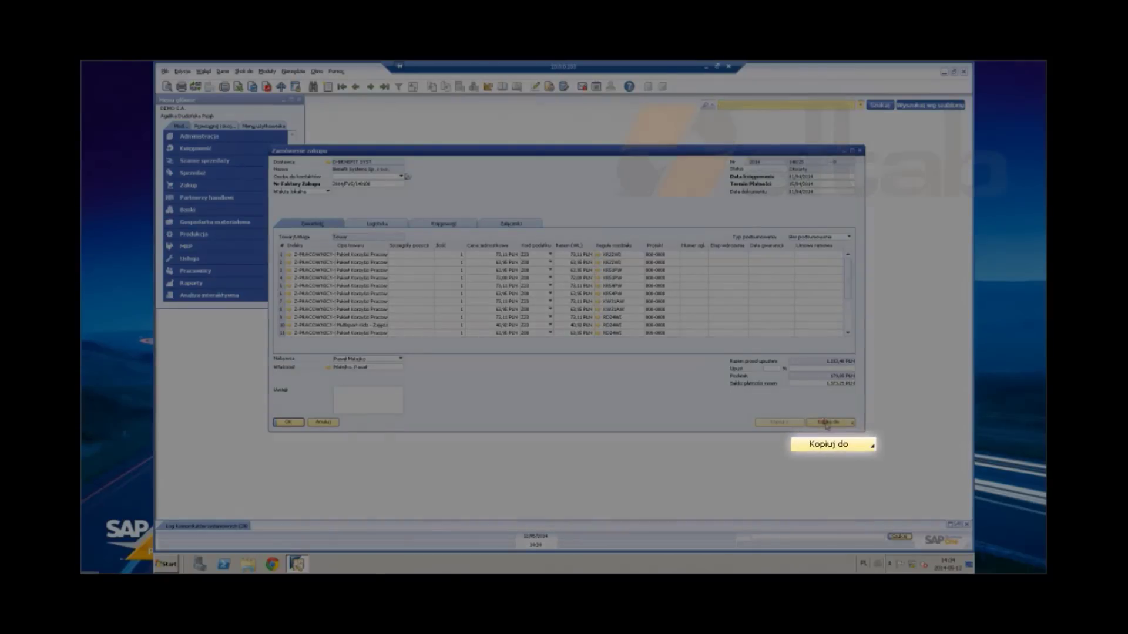
- Copy the purchase order to a purchase invoice with posting and document dates 01/04/2014 and due date 15/04/2014
click(826, 425)
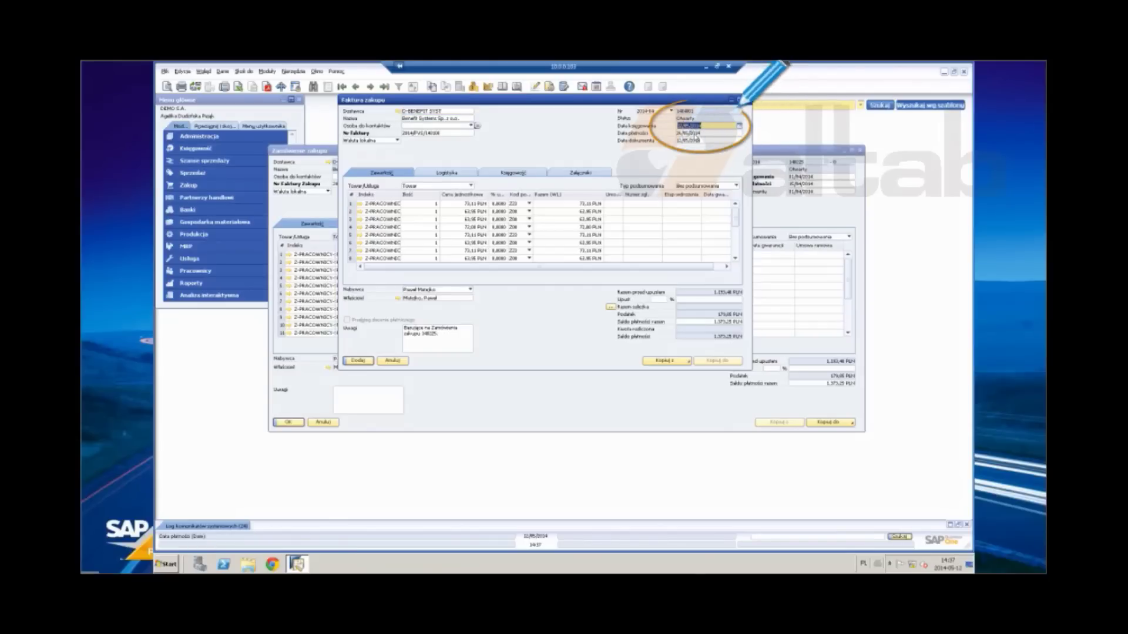
text(01/04/2014)
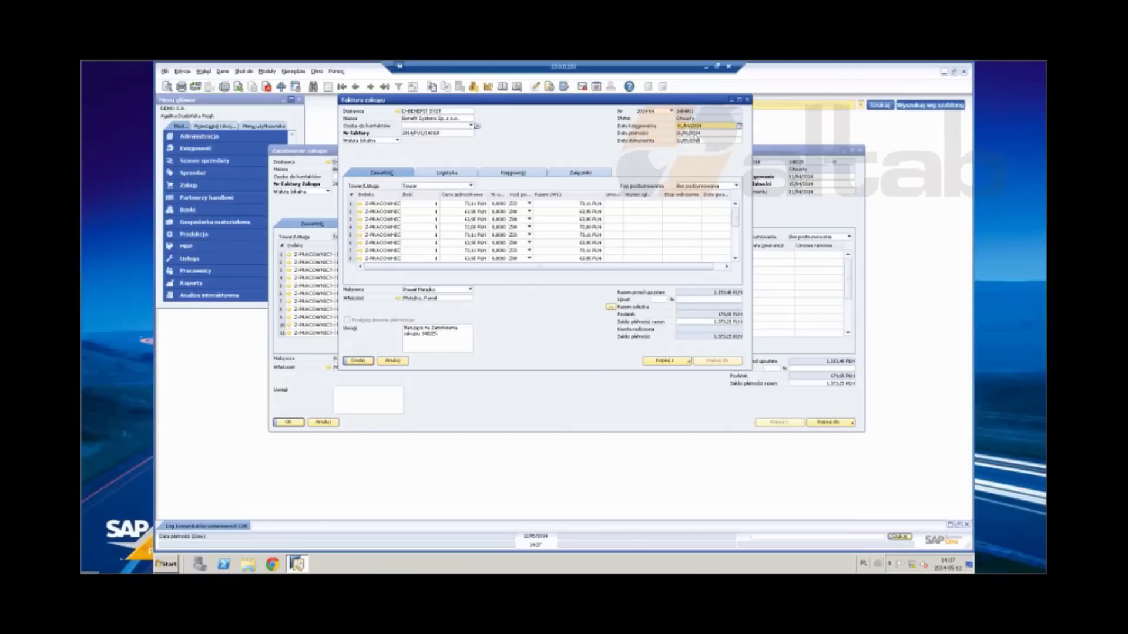
key(Tab)
text(15/4)
key(Tab)
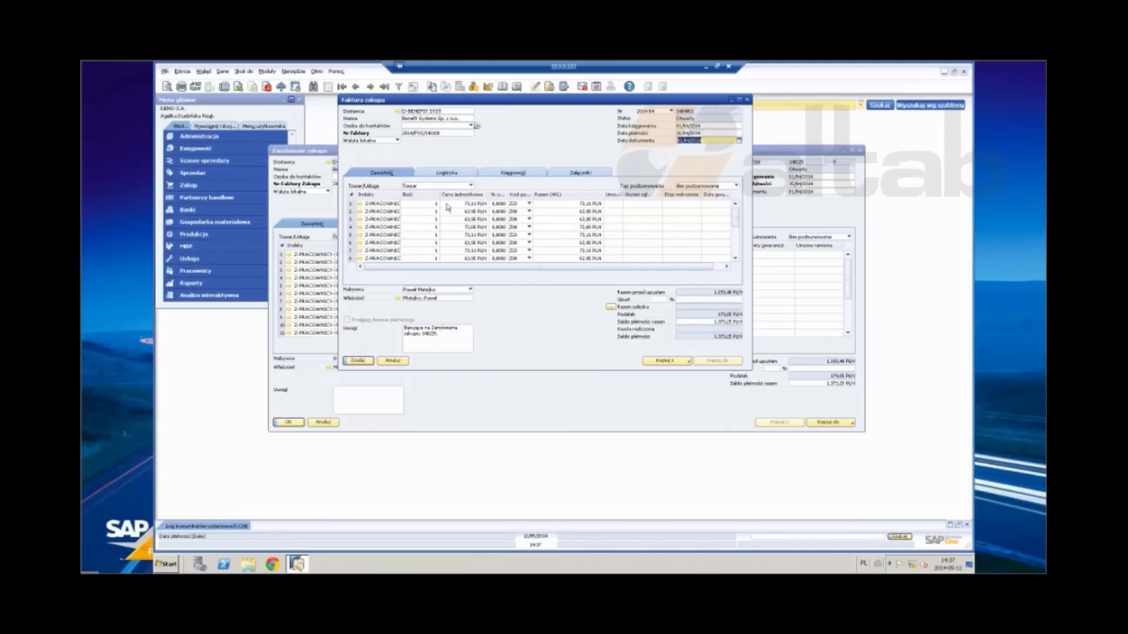
- Set the VAT date in the purchase invoice's accounting details to 01/04/2014
click(531, 174)
click(681, 206)
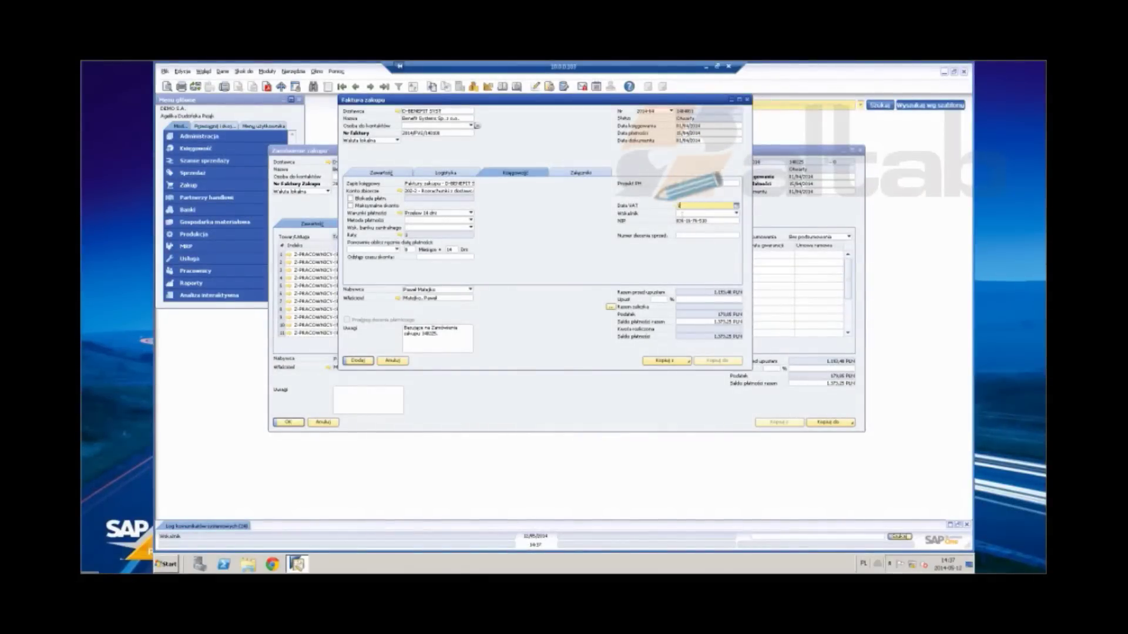
key(Tab)
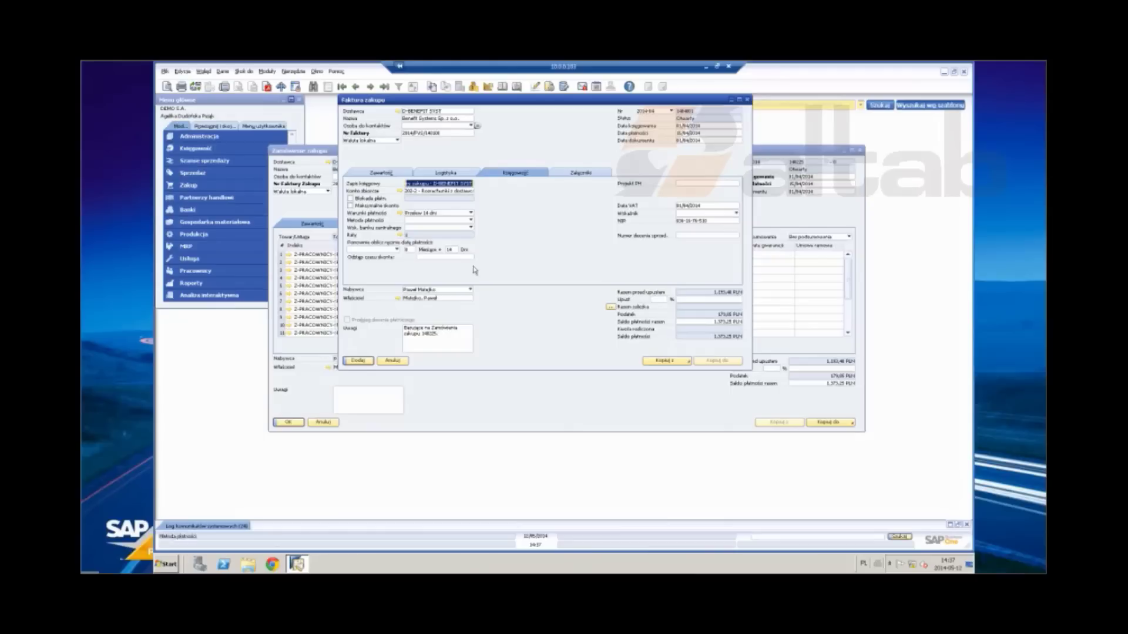
- Return to the purchase invoice's contents and add the invoice, accepting that it can no longer be changed
click(367, 167)
click(369, 361)
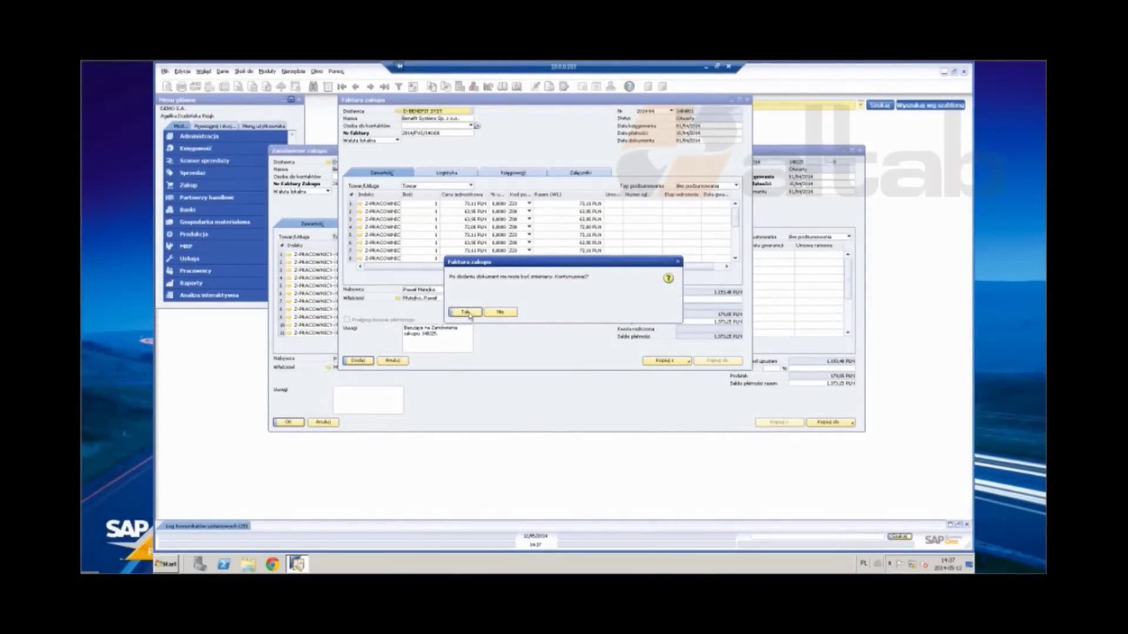
click(467, 314)
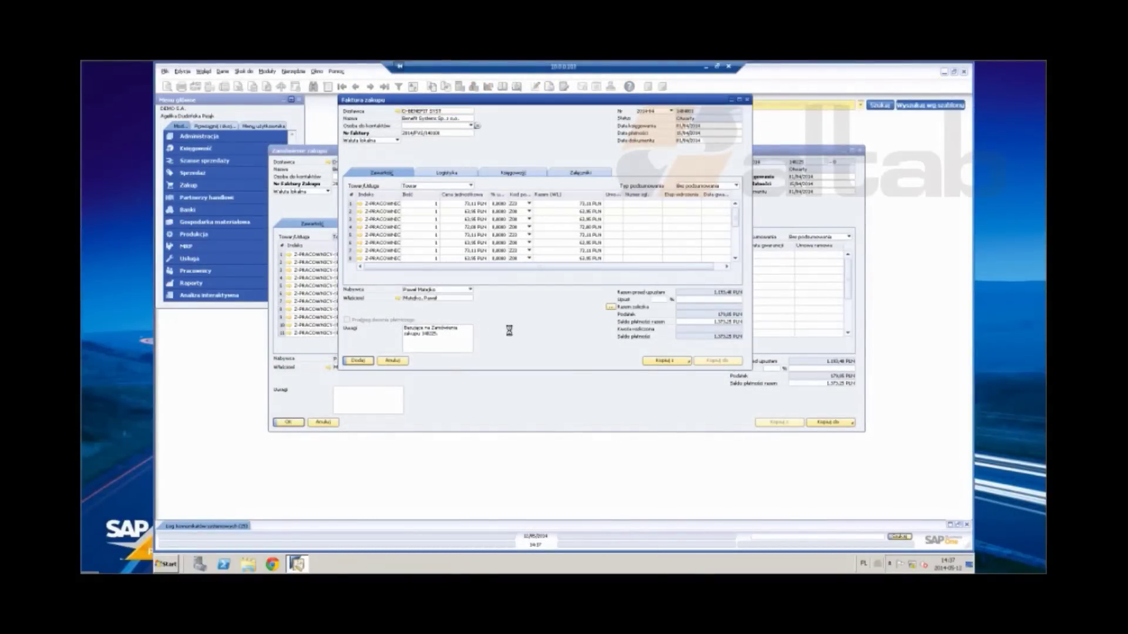